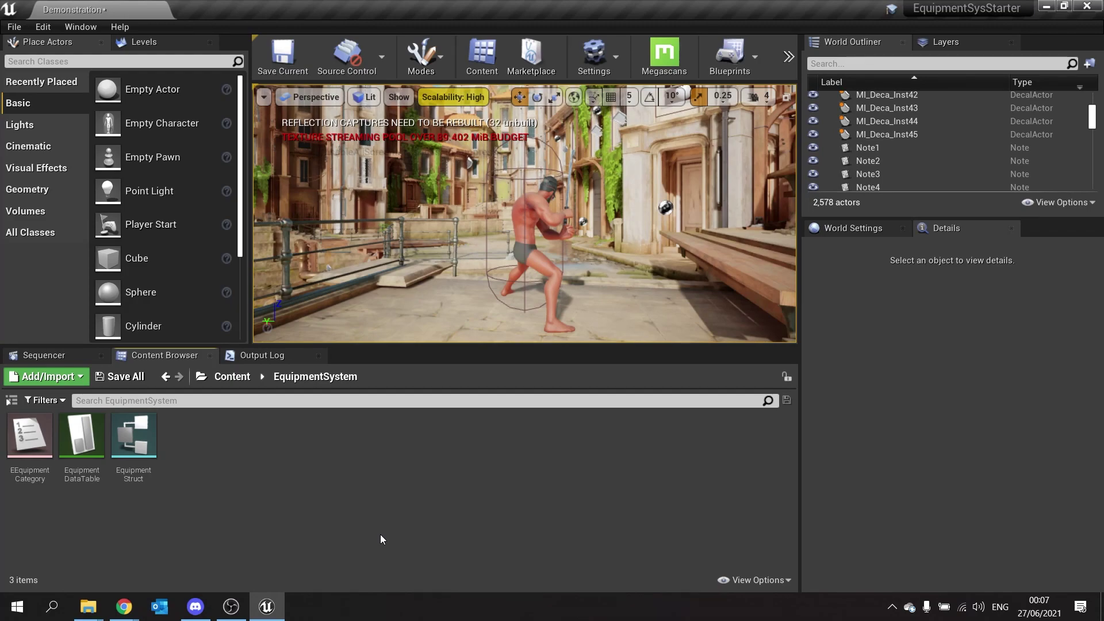
Create an Actor Blueprint named Wardrobe and open it for editing
{"action": "left_click", "coordinate": [12, 382]}
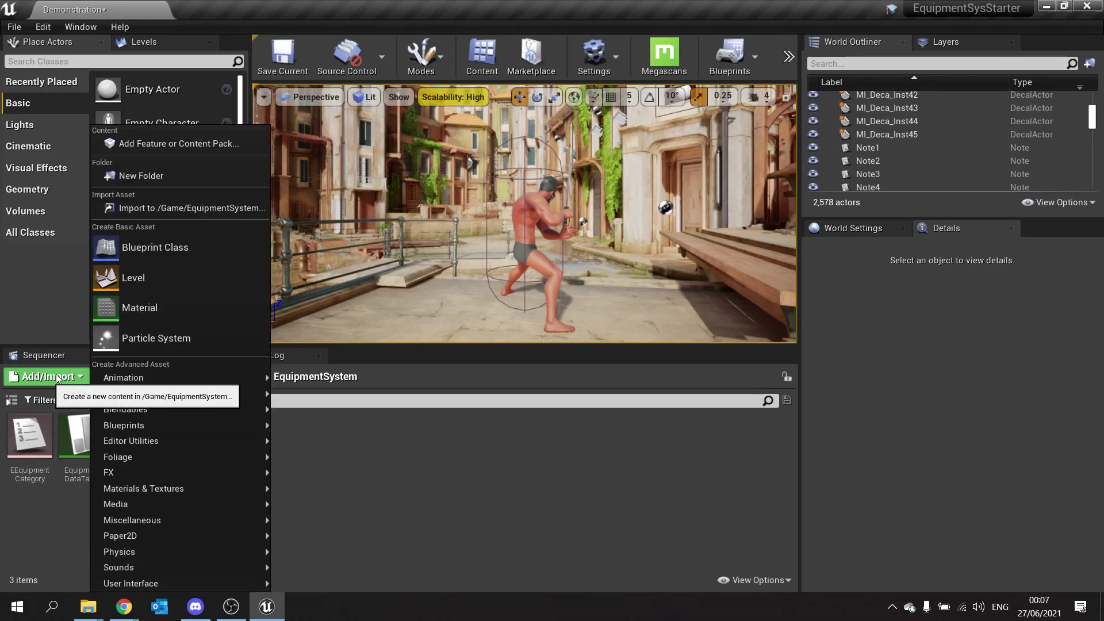
{"action": "left_click", "coordinate": [170, 252]}
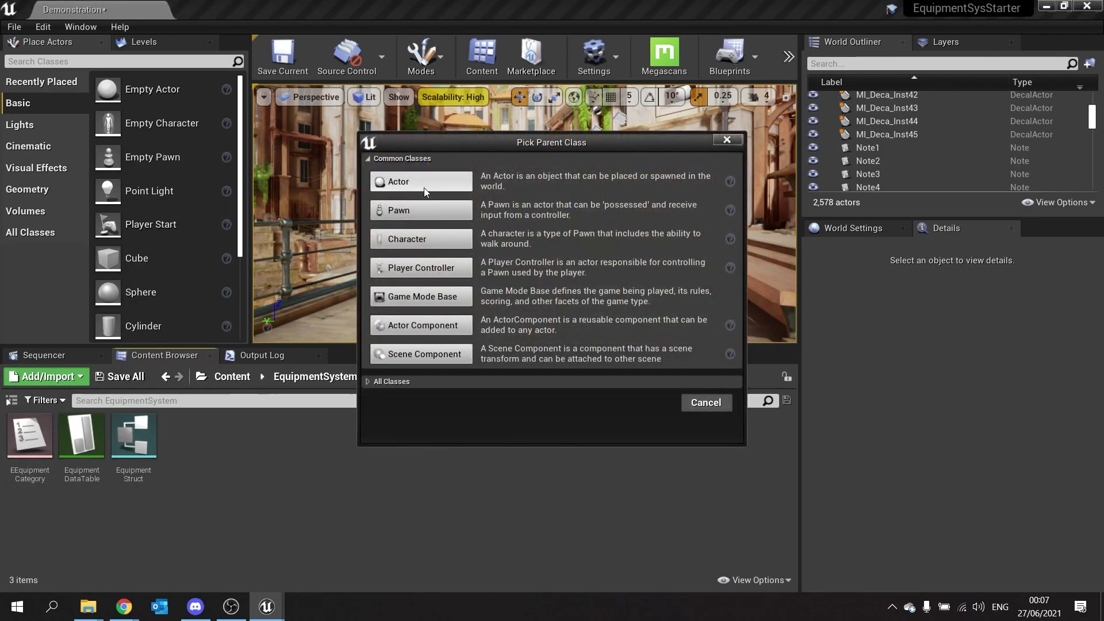
{"action": "left_click", "coordinate": [423, 187]}
{"action": "type", "text": "Wardrobe"}
{"action": "key", "text": "Return"}
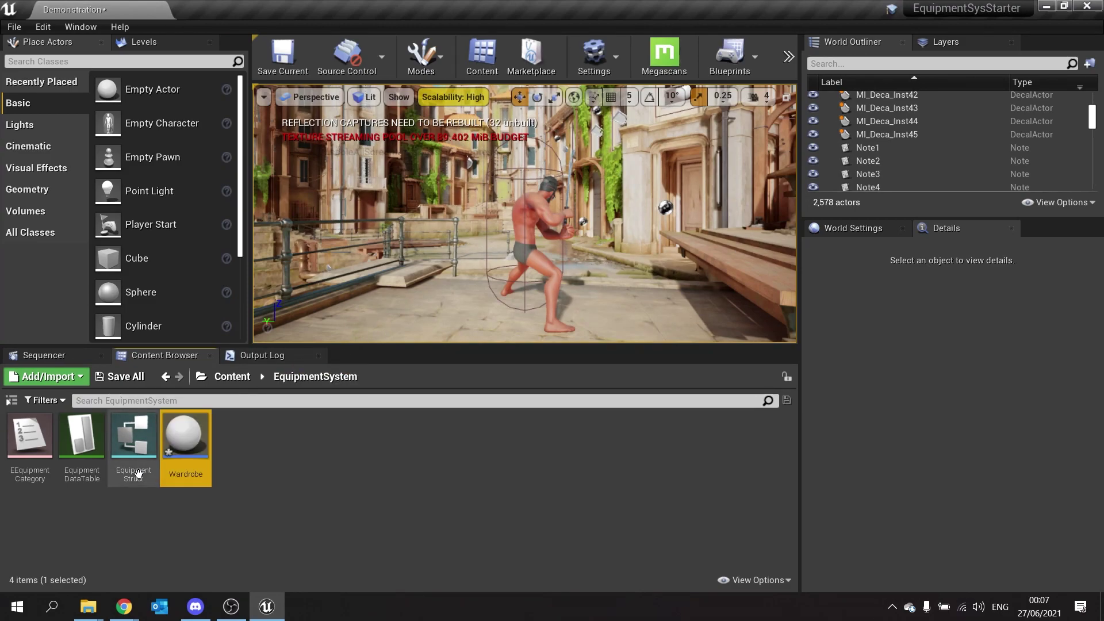
{"action": "double_click", "coordinate": [176, 436]}
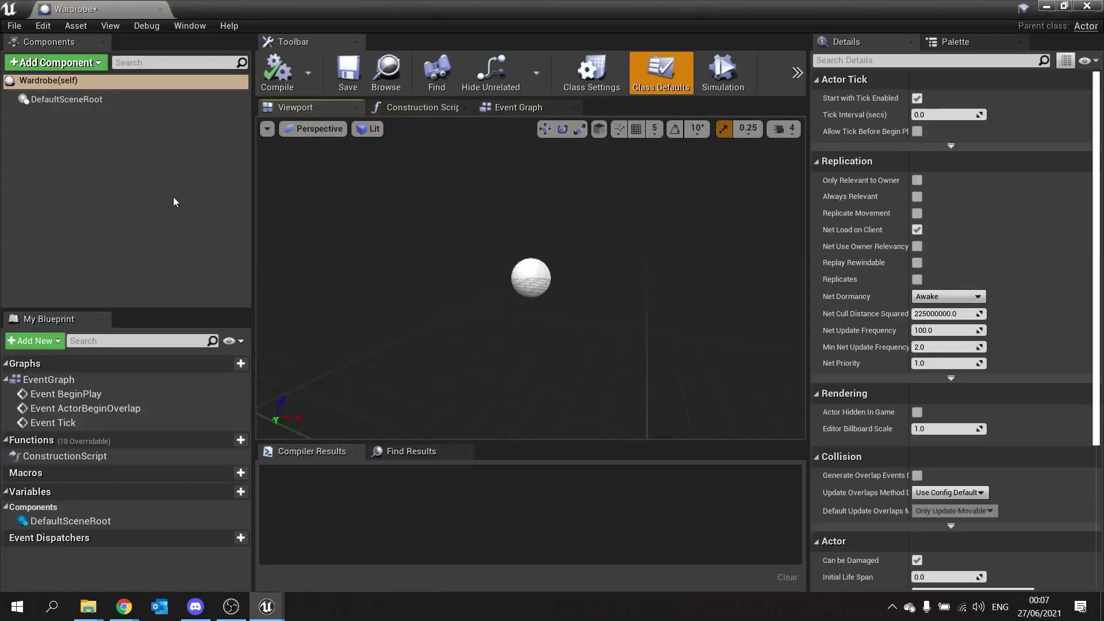
Add a Spring Arm component with a Scene Capture Component 2D attached beneath it
{"action": "left_click", "coordinate": [83, 64]}
{"action": "type", "text": "sprint"}
{"action": "key", "text": "BackSpace"}
{"action": "key", "text": "BackSpace"}
{"action": "key", "text": "Return"}
{"action": "left_click", "coordinate": [82, 65]}
{"action": "type", "text": "scene"}
{"action": "left_click", "coordinate": [133, 102]}
Set the SpringArm's Z rotation to 180 degrees
{"action": "left_click", "coordinate": [101, 167]}
{"action": "left_click", "coordinate": [75, 114]}
{"action": "left_click_drag", "start_coordinate": [451, 260], "coordinate": [500, 260]}
{"action": "left_click_drag", "start_coordinate": [414, 376], "coordinate": [358, 305]}
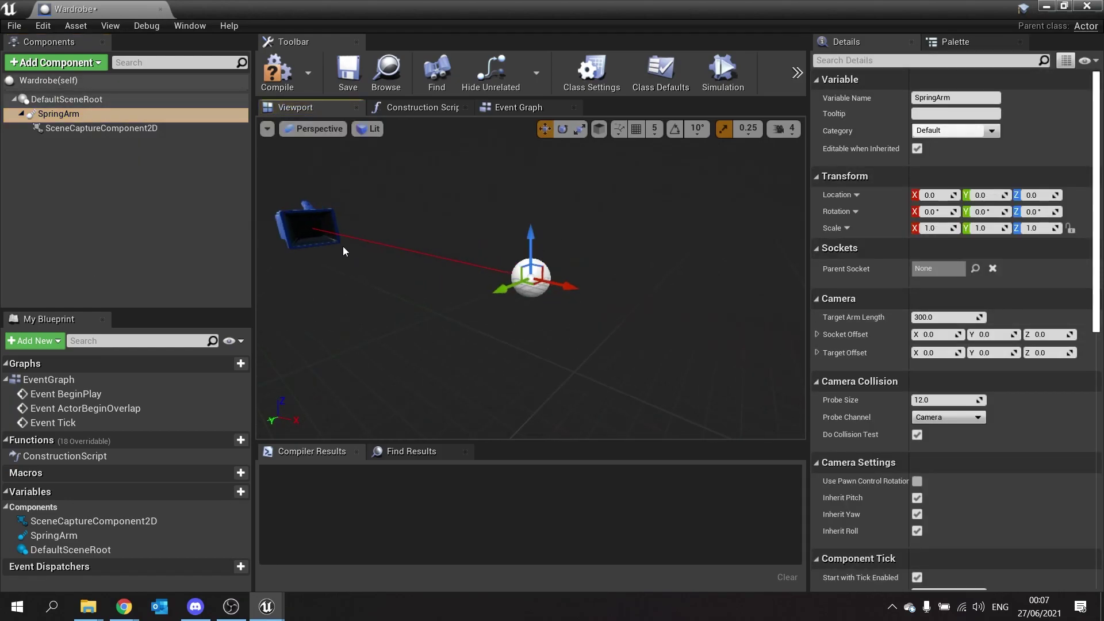
{"action": "left_click", "coordinate": [1037, 212]}
{"action": "type", "text": "180"}
{"action": "key", "text": "Return"}
Set the SpringArm's Target Arm Length to 200 and uncheck Do Collision Test
{"action": "right_click_drag", "start_coordinate": [633, 253], "coordinate": [704, 254]}
{"action": "left_click", "coordinate": [936, 316]}
{"action": "type", "text": "200"}
{"action": "key", "text": "Return"}
{"action": "left_click", "coordinate": [919, 435]}
Add a new variable named ActorTarget with the Actor reference type
{"action": "left_click", "coordinate": [219, 491]}
{"action": "type", "text": "ActorTarget"}
{"action": "key", "text": "Return"}
{"action": "left_click", "coordinate": [949, 114]}
{"action": "type", "text": "actor"}
{"action": "left_click", "coordinate": [827, 257]}
Tick Instance Editable and Expose on Spawn for ActorTarget, then compile
{"action": "left_click", "coordinate": [917, 131]}
{"action": "left_click", "coordinate": [917, 178]}
{"action": "left_click", "coordinate": [277, 92]}
Set the SceneCaptureComponent2D's Primitive Render Mode to Use ShowOnly List
{"action": "left_click", "coordinate": [133, 127]}
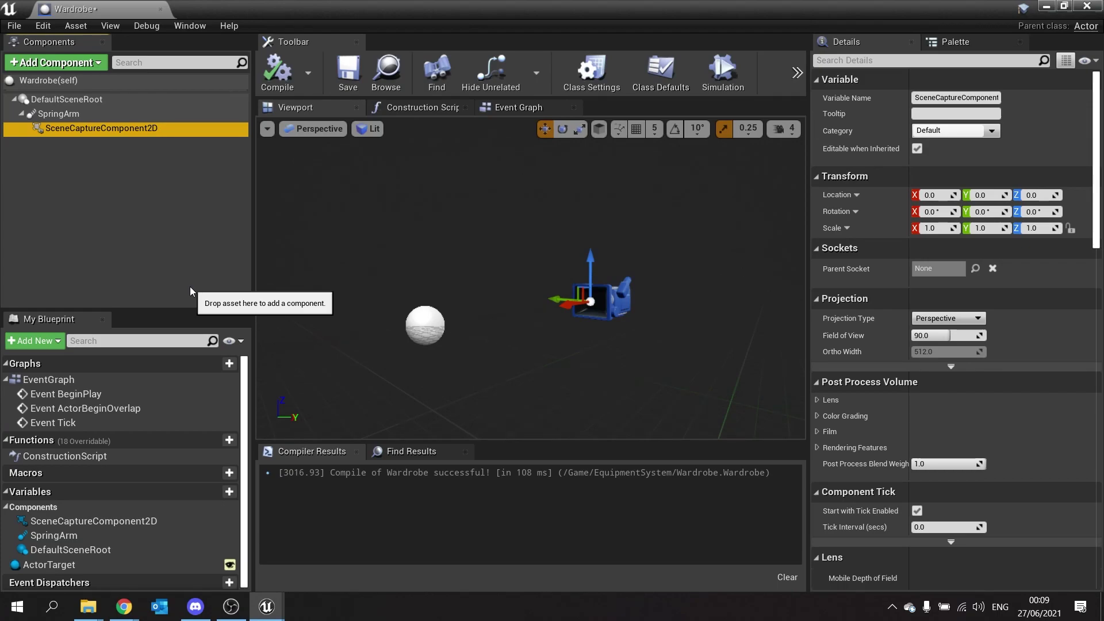
{"action": "scroll", "coordinate": [951, 471], "scroll_direction": "down", "scroll_amount": 3}
{"action": "scroll", "coordinate": [954, 472], "scroll_direction": "down", "scroll_amount": 15}
{"action": "left_click", "coordinate": [992, 375]}
{"action": "left_click", "coordinate": [955, 404]}
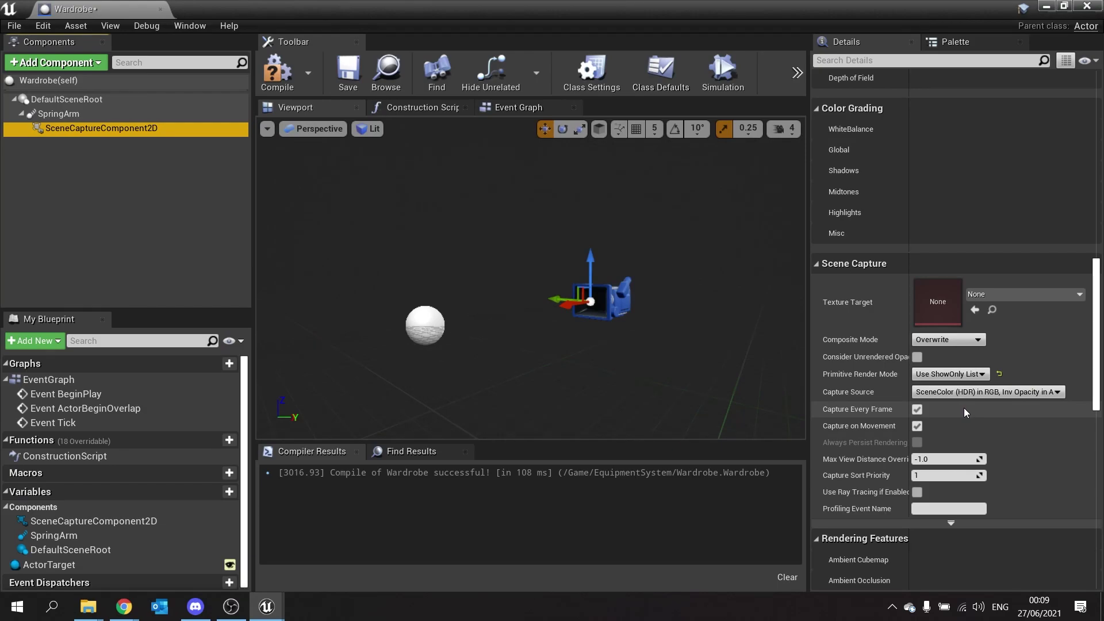
In the Event Graph, add a SceneCaptureComponent2D reference with a Show Only Actor Components call
{"action": "left_click", "coordinate": [534, 111]}
{"action": "right_click_drag", "start_coordinate": [460, 288], "coordinate": [632, 298]}
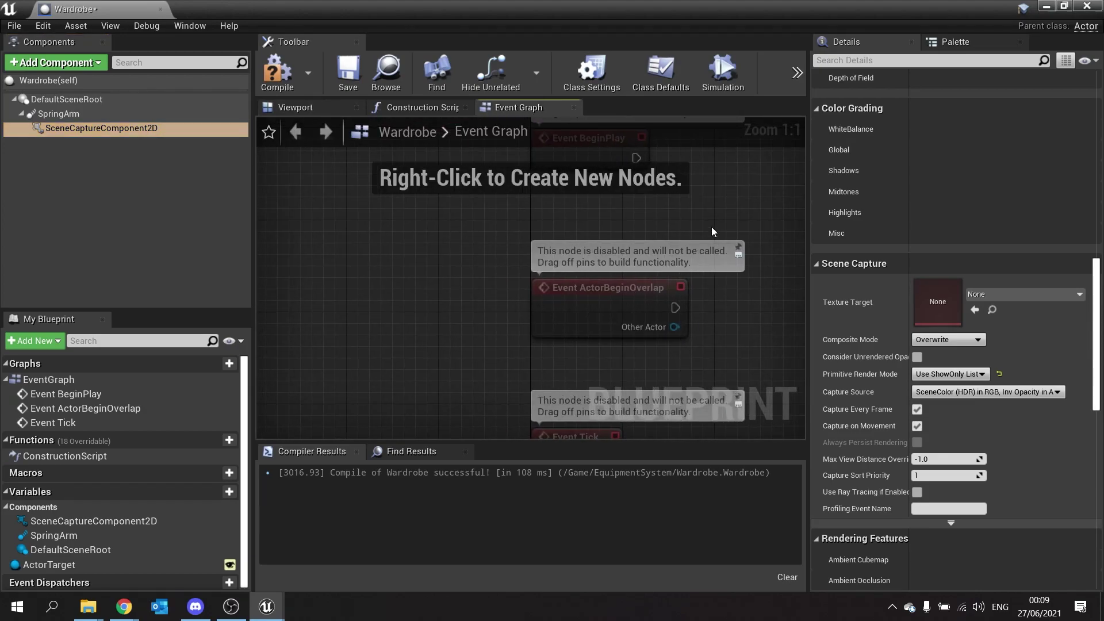
{"action": "right_click_drag", "start_coordinate": [627, 149], "coordinate": [525, 297]}
{"action": "left_click_drag", "start_coordinate": [524, 297], "coordinate": [524, 205]}
{"action": "left_click_drag", "start_coordinate": [105, 132], "coordinate": [489, 310]}
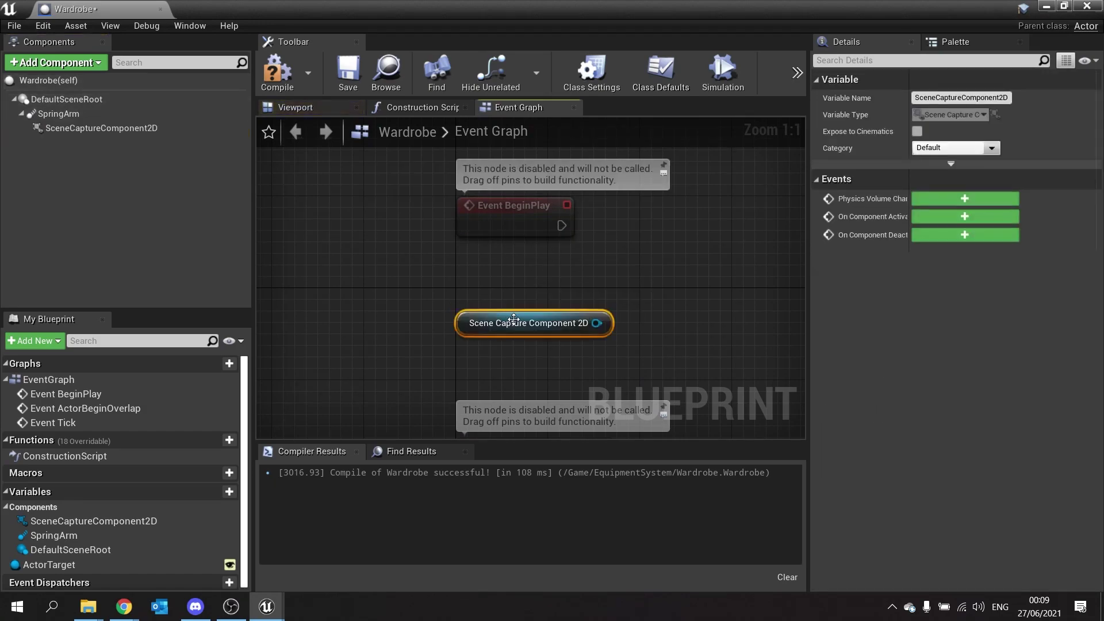
{"action": "left_click_drag", "start_coordinate": [599, 323], "coordinate": [683, 248]}
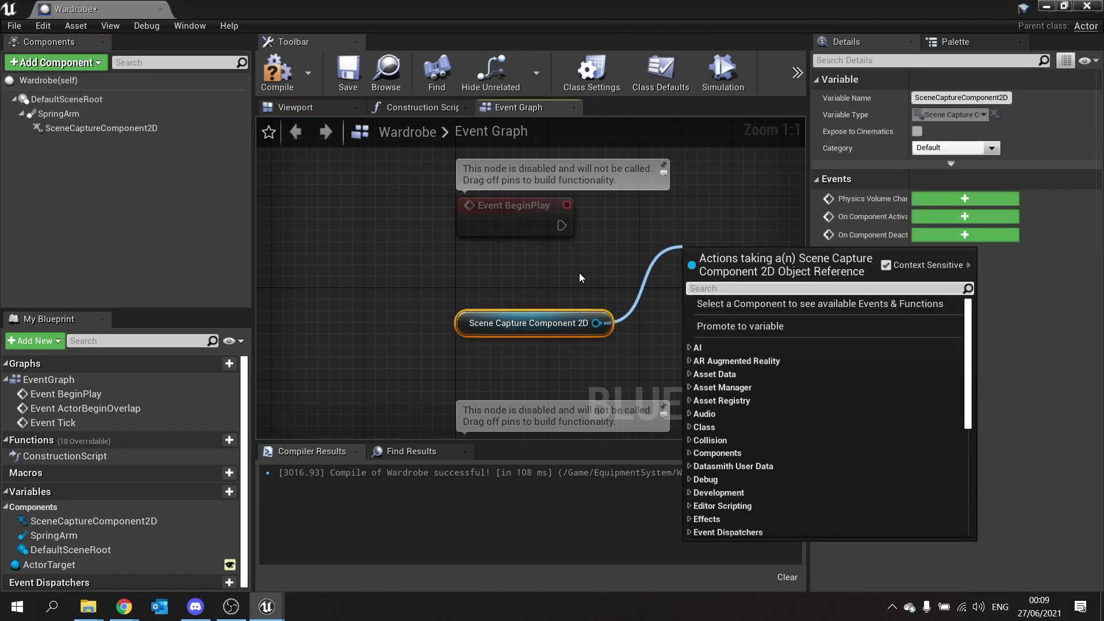
{"action": "type", "text": "show only"}
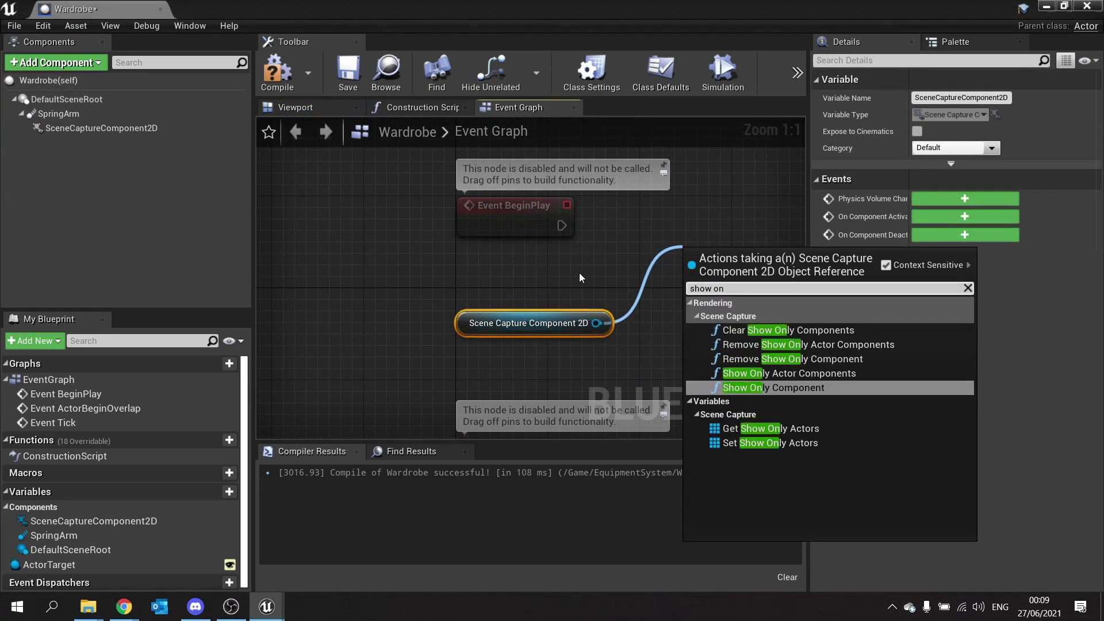
{"action": "left_click", "coordinate": [777, 373]}
Run Show Only Actor Components from BeginPlay with ActorTarget as In Actor, then compile
{"action": "left_click_drag", "start_coordinate": [698, 283], "coordinate": [562, 225]}
{"action": "left_click_drag", "start_coordinate": [785, 257], "coordinate": [796, 200]}
{"action": "left_click_drag", "start_coordinate": [98, 567], "coordinate": [714, 266]}
{"action": "left_click_drag", "start_coordinate": [643, 269], "coordinate": [585, 373]}
{"action": "left_click_drag", "start_coordinate": [467, 303], "coordinate": [513, 300]}
{"action": "left_click", "coordinate": [277, 72]}
Give the scene capture a new Texture Target, WardrobeRenderTarget, saved in EquipmentSystem
{"action": "left_click", "coordinate": [334, 76]}
{"action": "left_click", "coordinate": [79, 130]}
{"action": "scroll", "coordinate": [914, 476], "scroll_direction": "down", "scroll_amount": 15}
{"action": "left_click", "coordinate": [1009, 389]}
{"action": "left_click", "coordinate": [944, 77]}
{"action": "left_click", "coordinate": [445, 135]}
{"action": "double_click", "coordinate": [445, 132]}
{"action": "type", "text": "WardrobeRenderTarget"}
{"action": "key", "text": "Return"}
Compile and save the Wardrobe blueprint, then close its editor
{"action": "left_click", "coordinate": [282, 88]}
{"action": "left_click", "coordinate": [348, 72]}
{"action": "left_click", "coordinate": [1087, 6]}
Create a CustomPlayerController blueprint in ThirdPersonBP/Blueprints
{"action": "left_click", "coordinate": [232, 377]}
{"action": "double_click", "coordinate": [619, 441]}
{"action": "double_click", "coordinate": [29, 436]}
{"action": "left_click", "coordinate": [77, 382]}
{"action": "left_click", "coordinate": [174, 243]}
{"action": "left_click", "coordinate": [422, 273]}
{"action": "type", "text": "CustomPlayerController"}
{"action": "key", "text": "Return"}
Set ThirdPersonGameMode's Player Controller Class to CustomPlayerController and save it
{"action": "double_click", "coordinate": [137, 473]}
{"action": "left_click", "coordinate": [399, 293]}
{"action": "left_click", "coordinate": [444, 337]}
{"action": "left_click", "coordinate": [93, 57]}
{"action": "left_click", "coordinate": [1087, 7]}
Add a Tab key input event to CustomPlayerController's Event Graph
{"action": "double_click", "coordinate": [43, 479]}
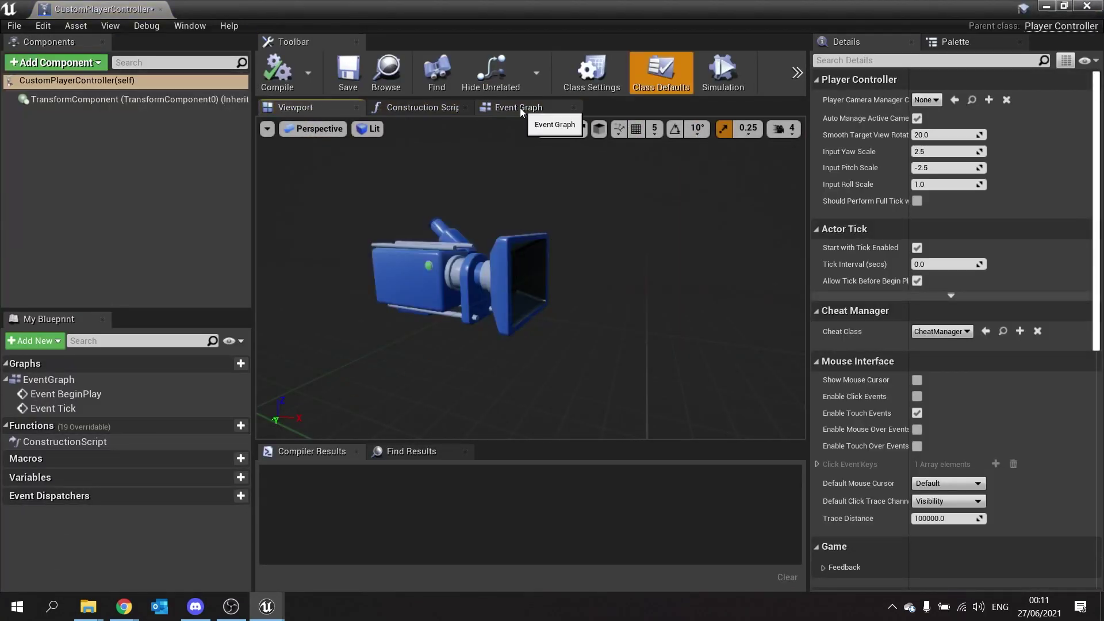
{"action": "left_click", "coordinate": [520, 108]}
{"action": "right_click", "coordinate": [641, 276]}
{"action": "type", "text": "tab"}
{"action": "left_click", "coordinate": [701, 447]}
{"action": "scroll", "coordinate": [740, 354], "scroll_direction": "down", "scroll_amount": 12}
{"action": "scroll", "coordinate": [716, 353], "scroll_direction": "up", "scroll_amount": 12}
{"action": "left_click", "coordinate": [740, 256]}
{"action": "right_click_drag", "start_coordinate": [739, 256], "coordinate": [505, 267]}
Wire a SpawnActor node of class Wardrobe to Tab's Pressed output
{"action": "left_click_drag", "start_coordinate": [452, 230], "coordinate": [630, 212]}
{"action": "type", "text": "spawn acto"}
{"action": "key", "text": "Return"}
{"action": "right_click_drag", "start_coordinate": [530, 330], "coordinate": [347, 299]}
{"action": "left_click", "coordinate": [496, 208]}
{"action": "type", "text": "wardr"}
{"action": "left_click", "coordinate": [542, 252]}
{"action": "right_click_drag", "start_coordinate": [415, 295], "coordinate": [594, 288]}
Add a Get Player Character node beside the SpawnActor node
{"action": "right_click", "coordinate": [322, 344]}
{"action": "type", "text": "get player cha"}
{"action": "key", "text": "Return"}
{"action": "left_click_drag", "start_coordinate": [463, 350], "coordinate": [338, 329]}
{"action": "right_click_drag", "start_coordinate": [380, 334], "coordinate": [452, 347]}
Feed the player character's GetActorTransform into SpawnActor's Spawn Transform
{"action": "left_click_drag", "start_coordinate": [433, 365], "coordinate": [498, 319]}
{"action": "type", "text": "tranfo"}
{"action": "key", "text": "BackSpace"}
{"action": "key", "text": "BackSpace"}
{"action": "type", "text": "sform"}
{"action": "key", "text": "Return"}
{"action": "left_click_drag", "start_coordinate": [647, 356], "coordinate": [699, 232]}
{"action": "right_click_drag", "start_coordinate": [715, 412], "coordinate": [606, 377]}
{"action": "right_click_drag", "start_coordinate": [671, 329], "coordinate": [447, 356]}
Plug Get Player Character's return value into the Wardrobe's Actor Target
{"action": "right_click_drag", "start_coordinate": [410, 334], "coordinate": [693, 318]}
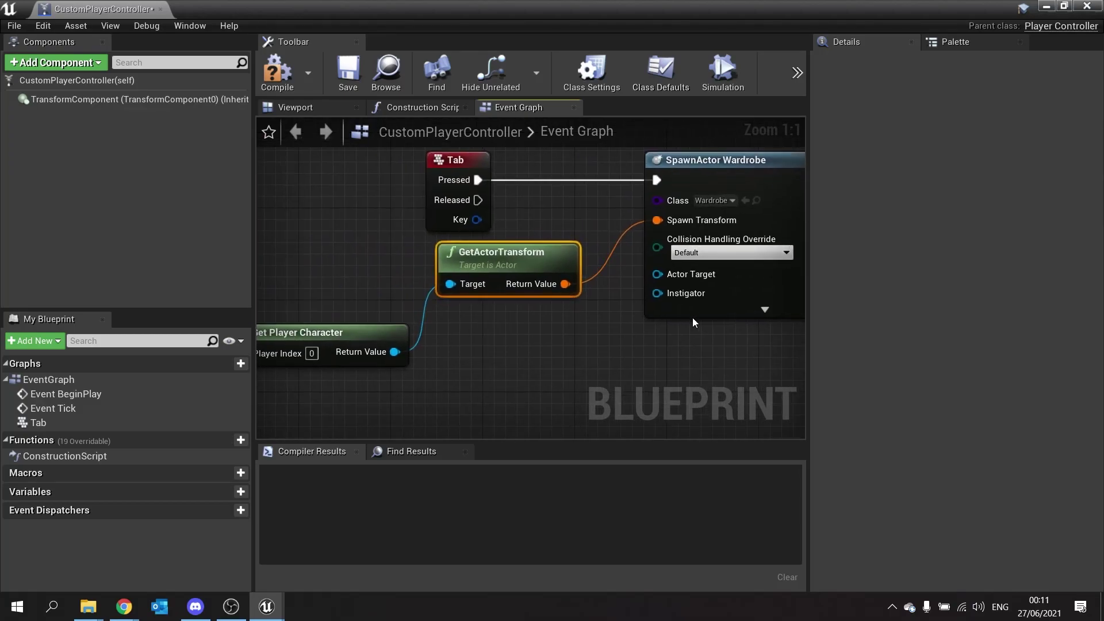
{"action": "left_click_drag", "start_coordinate": [395, 352], "coordinate": [675, 273]}
{"action": "right_click_drag", "start_coordinate": [678, 354], "coordinate": [480, 305]}
Promote the spawned Wardrobe to a new variable named WardrobeRef
{"action": "right_click_drag", "start_coordinate": [633, 237], "coordinate": [460, 260]}
{"action": "left_click_drag", "start_coordinate": [495, 219], "coordinate": [618, 216]}
{"action": "left_click", "coordinate": [671, 298]}
{"action": "type", "text": "WardrobeRef"}
{"action": "key", "text": "Return"}
{"action": "left_click_drag", "start_coordinate": [637, 183], "coordinate": [634, 203]}
Place a WardrobeRef getter next to the Tab event
{"action": "right_click_drag", "start_coordinate": [470, 264], "coordinate": [839, 262]}
{"action": "left_click_drag", "start_coordinate": [470, 170], "coordinate": [288, 172]}
{"action": "right_click_drag", "start_coordinate": [322, 199], "coordinate": [485, 206]}
{"action": "left_click_drag", "start_coordinate": [53, 508], "coordinate": [481, 215]}
Add WardrobeRef as a validated get and route the Tab press through it
{"action": "left_click", "coordinate": [501, 230]}
{"action": "right_click", "coordinate": [523, 232]}
{"action": "left_click", "coordinate": [553, 342]}
{"action": "left_click_drag", "start_coordinate": [542, 251], "coordinate": [418, 202]}
{"action": "right_click_drag", "start_coordinate": [559, 264], "coordinate": [443, 247]}
{"action": "left_click_drag", "start_coordinate": [414, 210], "coordinate": [379, 209]}
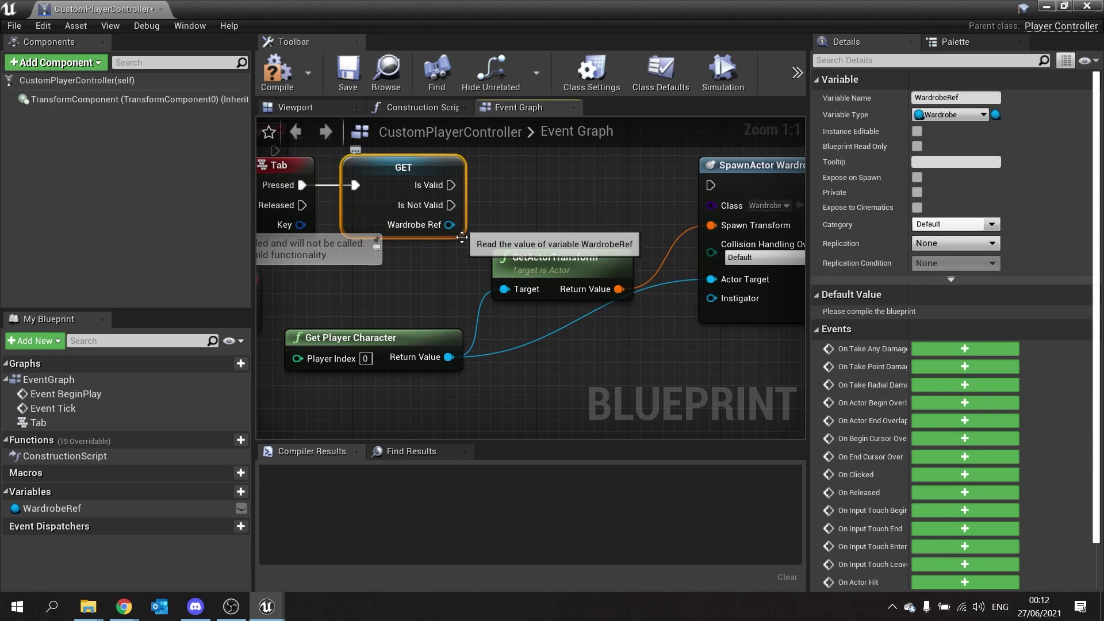
Connect Is Not Valid to the SpawnActor Wardrobe node and move the spawn nodes lower
{"action": "left_click_drag", "start_coordinate": [450, 205], "coordinate": [712, 185]}
{"action": "scroll", "coordinate": [693, 381], "scroll_direction": "down", "scroll_amount": 1}
{"action": "right_click_drag", "start_coordinate": [692, 381], "coordinate": [510, 371]}
{"action": "scroll", "coordinate": [509, 374], "scroll_direction": "down", "scroll_amount": 2}
{"action": "left_click_drag", "start_coordinate": [721, 328], "coordinate": [340, 217]}
{"action": "right_click_drag", "start_coordinate": [355, 274], "coordinate": [471, 338]}
{"action": "left_click_drag", "start_coordinate": [424, 289], "coordinate": [417, 376]}
{"action": "scroll", "coordinate": [509, 235], "scroll_direction": "up", "scroll_amount": 3}
Add a DestroyActor on the existing Wardrobe for the Is Valid branch
{"action": "left_click_drag", "start_coordinate": [394, 309], "coordinate": [561, 249]}
{"action": "type", "text": "destroy"}
{"action": "left_click", "coordinate": [626, 448]}
{"action": "left_click_drag", "start_coordinate": [624, 288], "coordinate": [693, 184]}
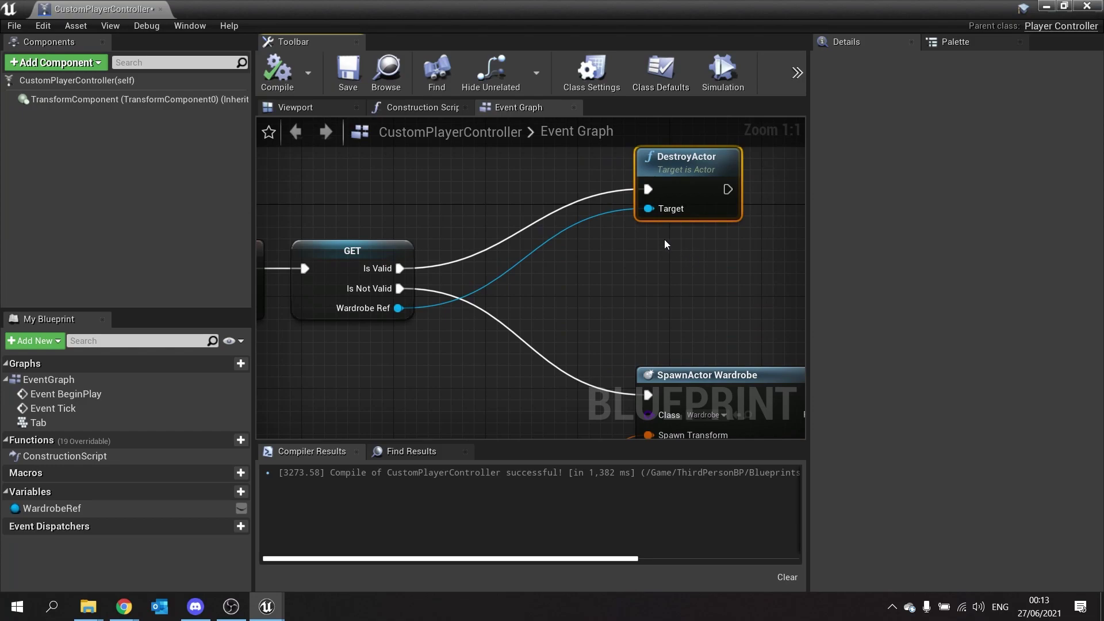
{"action": "right_click_drag", "start_coordinate": [677, 251], "coordinate": [513, 271]}
{"action": "left_click", "coordinate": [482, 201]}
{"action": "scroll", "coordinate": [482, 201], "scroll_direction": "down", "scroll_amount": 2}
Close the controller blueprint and open WardrobeRenderTarget from the EquipmentSystem folder
{"action": "left_click", "coordinate": [1087, 7]}
{"action": "left_click", "coordinate": [317, 471]}
{"action": "left_click", "coordinate": [233, 376]}
{"action": "double_click", "coordinate": [130, 463]}
{"action": "mouse_move", "coordinate": [248, 467]}
{"action": "left_click", "coordinate": [241, 446]}
{"action": "double_click", "coordinate": [241, 446]}
Set WardrobeRenderTarget's Size X and Size Y to 2048, save and close it
{"action": "left_click", "coordinate": [896, 176]}
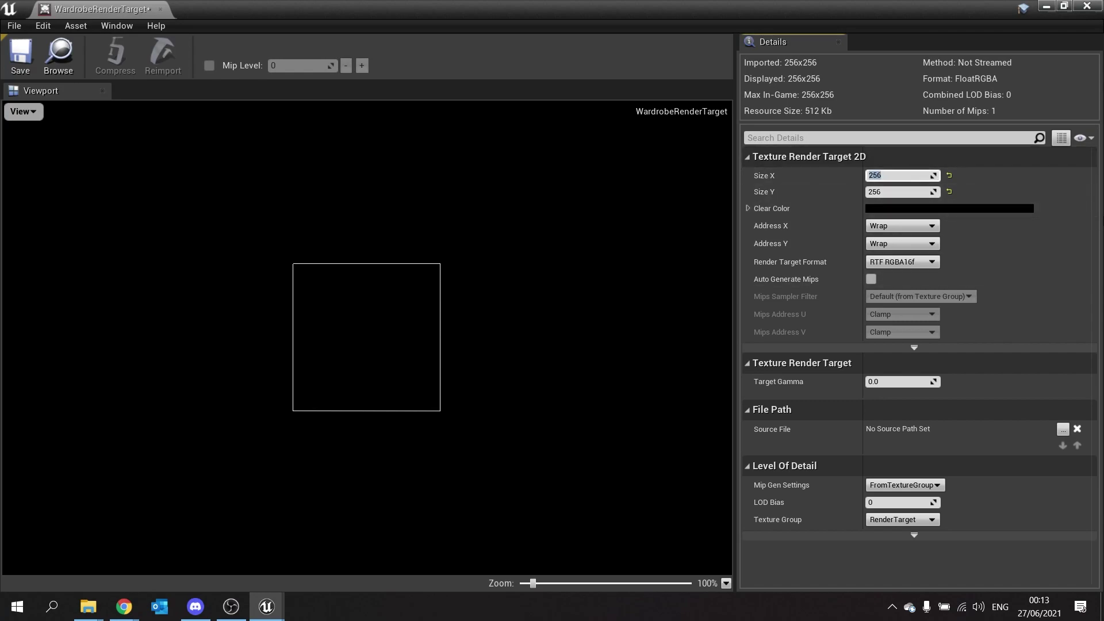
{"action": "key", "text": "Tab"}
{"action": "type", "text": "2"}
{"action": "key", "text": "Return"}
{"action": "left_click", "coordinate": [20, 60]}
{"action": "left_click", "coordinate": [1087, 6]}
{"action": "left_click", "coordinate": [469, 459]}
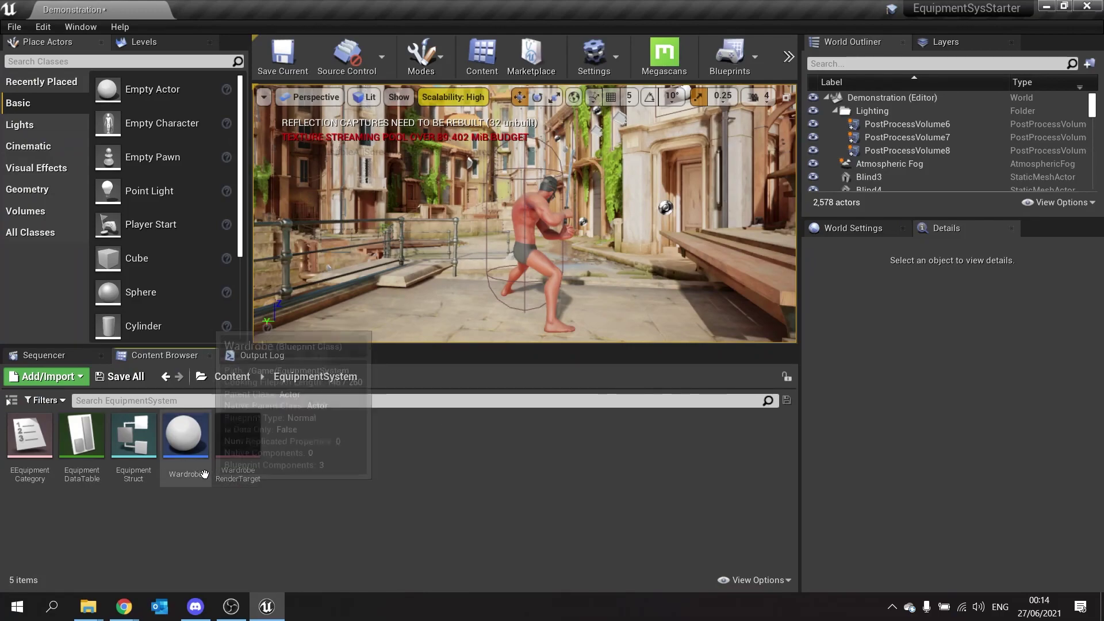
Create a new folder named UI and open it
{"action": "right_click", "coordinate": [356, 440]}
{"action": "left_click", "coordinate": [433, 30]}
{"action": "type", "text": "UI"}
{"action": "key", "text": "Return"}
{"action": "double_click", "coordinate": [16, 440]}
Create a Widget Blueprint named WardrobeUI and open it for editing
{"action": "left_click", "coordinate": [76, 378]}
{"action": "mouse_move", "coordinate": [226, 582]}
{"action": "left_click", "coordinate": [344, 578]}
{"action": "type", "text": "WardrobeUI"}
{"action": "key", "text": "Return"}
{"action": "double_click", "coordinate": [33, 437]}
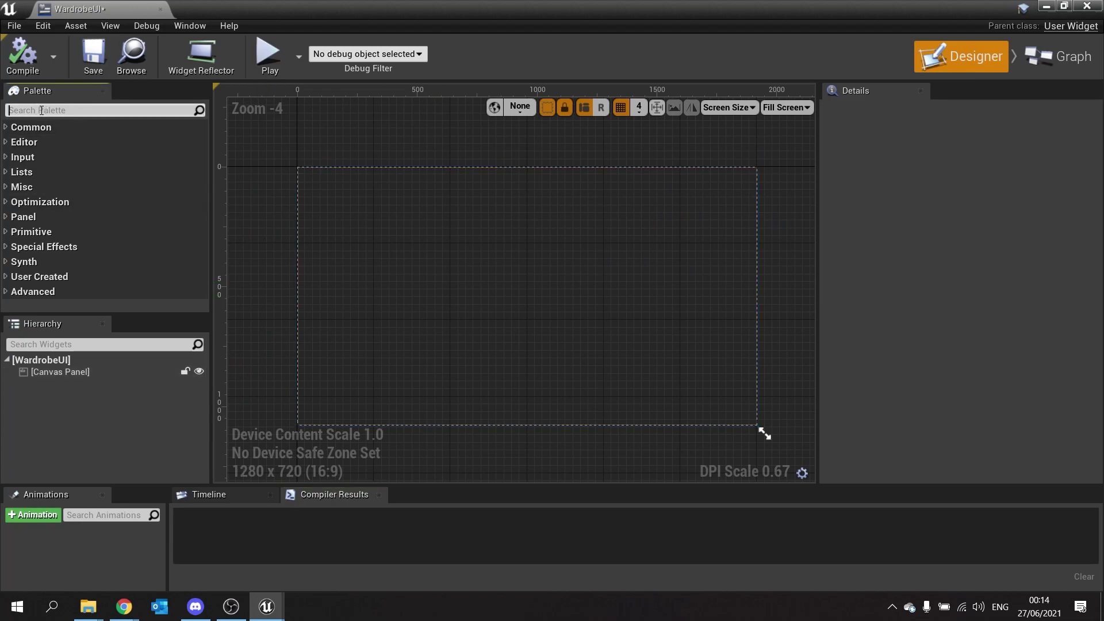
Add a Horizontal Box to the Canvas Panel, anchored left full-height, Position X 100, Offset Top 100
{"action": "type", "text": "horiz"}
{"action": "left_click_drag", "start_coordinate": [77, 143], "coordinate": [65, 374]}
{"action": "left_click", "coordinate": [47, 382]}
{"action": "left_click", "coordinate": [938, 179]}
{"action": "left_click", "coordinate": [923, 369]}
{"action": "left_click", "coordinate": [943, 195]}
{"action": "key", "text": "Tab"}
{"action": "key", "text": "Tab"}
{"action": "key", "text": "Tab"}
{"action": "type", "text": "1"}
{"action": "key", "text": "Tab"}
Place a Vertical Box inside the Horizontal Box
{"action": "left_click", "coordinate": [195, 109]}
{"action": "type", "text": "vertic"}
{"action": "left_click_drag", "start_coordinate": [34, 145], "coordinate": [86, 383]}
{"action": "left_click_drag", "start_coordinate": [91, 141], "coordinate": [68, 383]}
Add a Scale Box after the Vertical Box and set all three child boxes to Fill
{"action": "left_click", "coordinate": [195, 109]}
{"action": "type", "text": "scale"}
{"action": "left_click_drag", "start_coordinate": [43, 142], "coordinate": [69, 403]}
{"action": "left_click", "coordinate": [94, 399]}
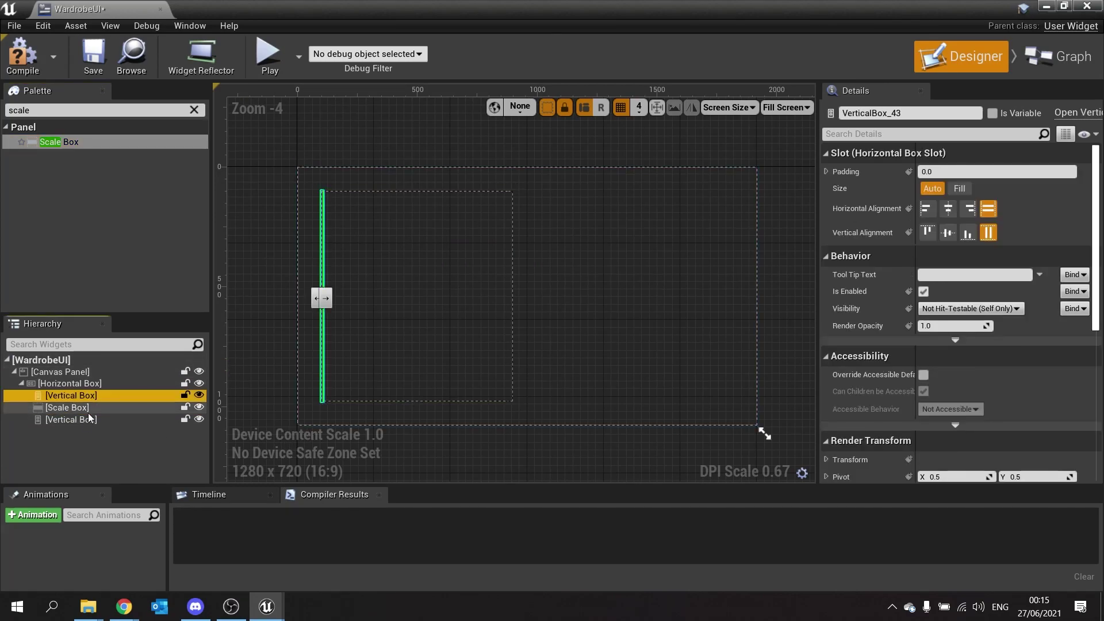
{"action": "left_click", "coordinate": [84, 422], "text": "shift"}
{"action": "left_click", "coordinate": [960, 189]}
Give both Vertical Boxes a Fill weight of 0.5
{"action": "left_click", "coordinate": [86, 394]}
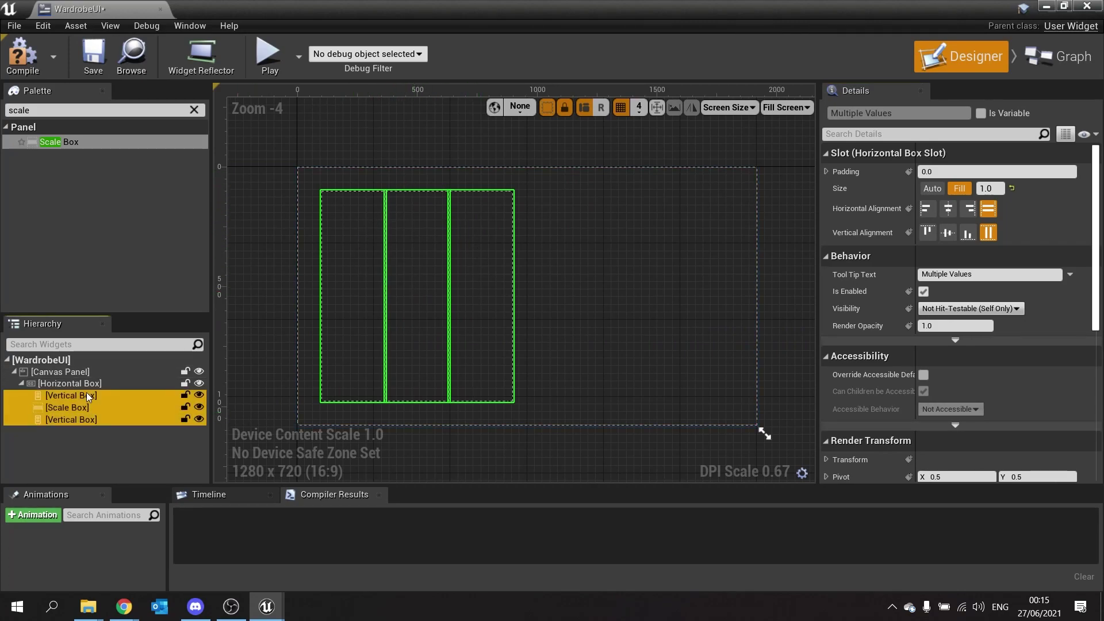
{"action": "left_click", "coordinate": [109, 418], "text": "ctrl"}
{"action": "left_click", "coordinate": [959, 190]}
{"action": "type", "text": "0.5"}
{"action": "key", "text": "Return"}
Put an Image inside the Scale Box with Stretch set to Scale to Fill, then compile and save
{"action": "left_click", "coordinate": [407, 276]}
{"action": "key", "text": "BackSpace"}
{"action": "key", "text": "BackSpace"}
{"action": "key", "text": "BackSpace"}
{"action": "key", "text": "BackSpace"}
{"action": "key", "text": "BackSpace"}
{"action": "type", "text": "imag"}
{"action": "left_click_drag", "start_coordinate": [51, 142], "coordinate": [57, 406]}
{"action": "left_click", "coordinate": [956, 276]}
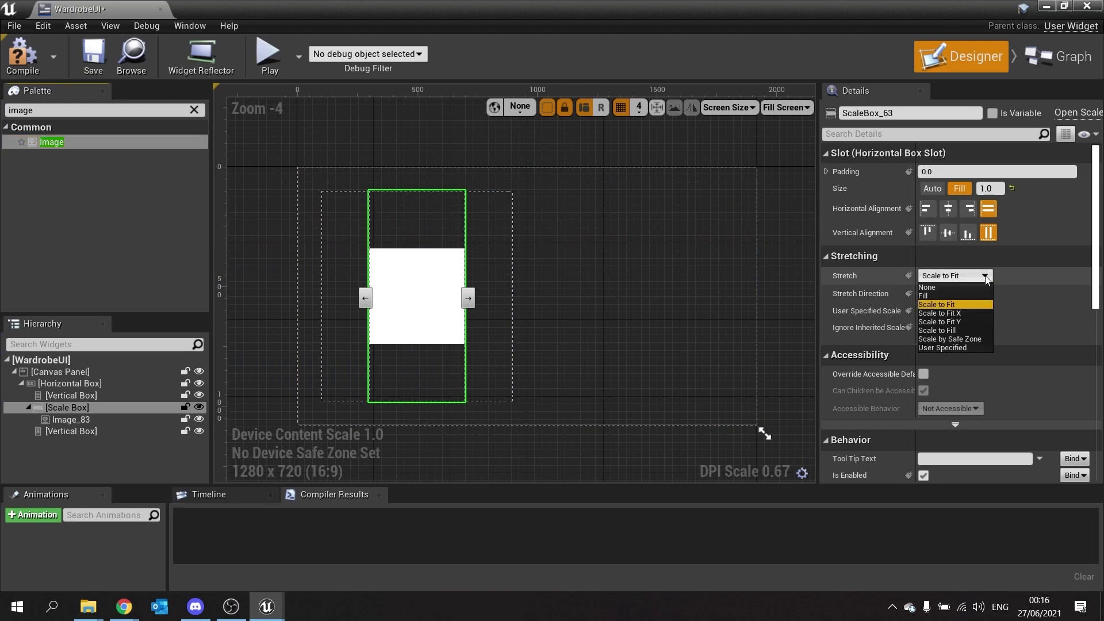
{"action": "left_click", "coordinate": [954, 331]}
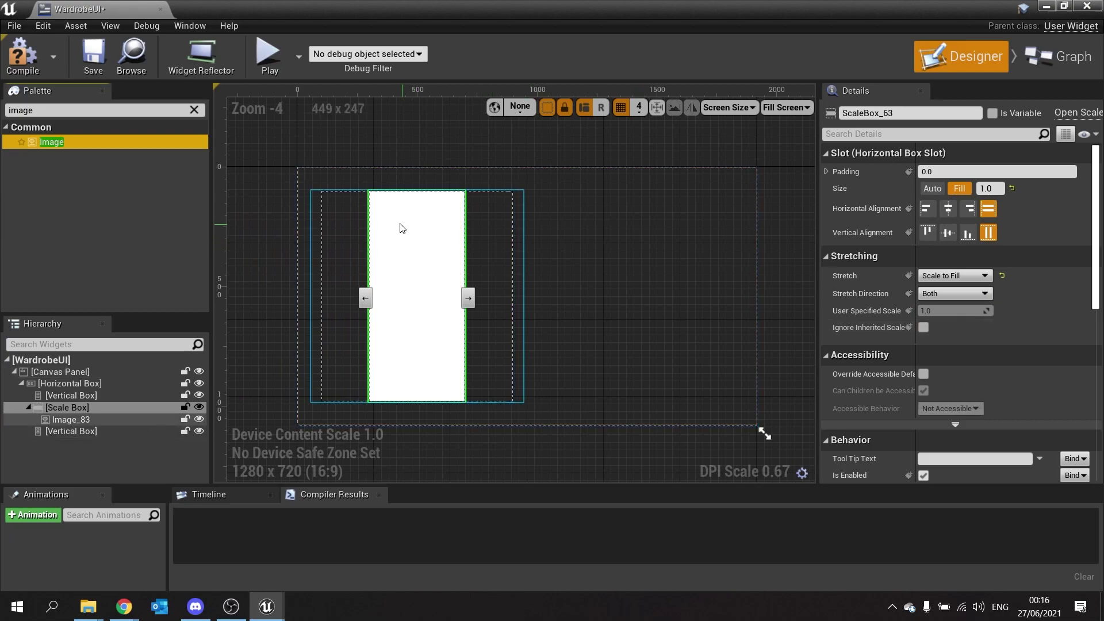
{"action": "left_click", "coordinate": [27, 53]}
{"action": "left_click", "coordinate": [87, 68]}
{"action": "scroll", "coordinate": [1033, 347], "scroll_direction": "down", "scroll_amount": 10}
{"action": "scroll", "coordinate": [1013, 330], "scroll_direction": "up", "scroll_amount": 3}
Set the Image brush to WardrobeRenderTarget, then compile and save WardrobeUI
{"action": "left_click", "coordinate": [399, 280]}
{"action": "scroll", "coordinate": [939, 307], "scroll_direction": "up", "scroll_amount": 2}
{"action": "scroll", "coordinate": [939, 307], "scroll_direction": "up", "scroll_amount": 5}
{"action": "left_click", "coordinate": [1024, 287]}
{"action": "type", "text": "war"}
{"action": "left_click", "coordinate": [813, 392]}
{"action": "left_click", "coordinate": [22, 55]}
{"action": "left_click", "coordinate": [97, 67]}
In the Wardrobe blueprint, add a Create Widget node for the WardrobeUI class after BeginPlay
{"action": "left_click", "coordinate": [1087, 7]}
{"action": "double_click", "coordinate": [240, 471]}
{"action": "left_click_drag", "start_coordinate": [566, 216], "coordinate": [712, 212]}
{"action": "type", "text": "create widget"}
{"action": "key", "text": "Return"}
{"action": "right_click_drag", "start_coordinate": [703, 232], "coordinate": [522, 245]}
{"action": "left_click_drag", "start_coordinate": [600, 249], "coordinate": [558, 226]}
{"action": "left_click", "coordinate": [578, 252]}
{"action": "left_click", "coordinate": [632, 328]}
Store the created widget in a new WardrobeUI variable
{"action": "right_click_drag", "start_coordinate": [662, 268], "coordinate": [375, 303]}
{"action": "left_click_drag", "start_coordinate": [418, 284], "coordinate": [482, 276]}
{"action": "left_click", "coordinate": [565, 355]}
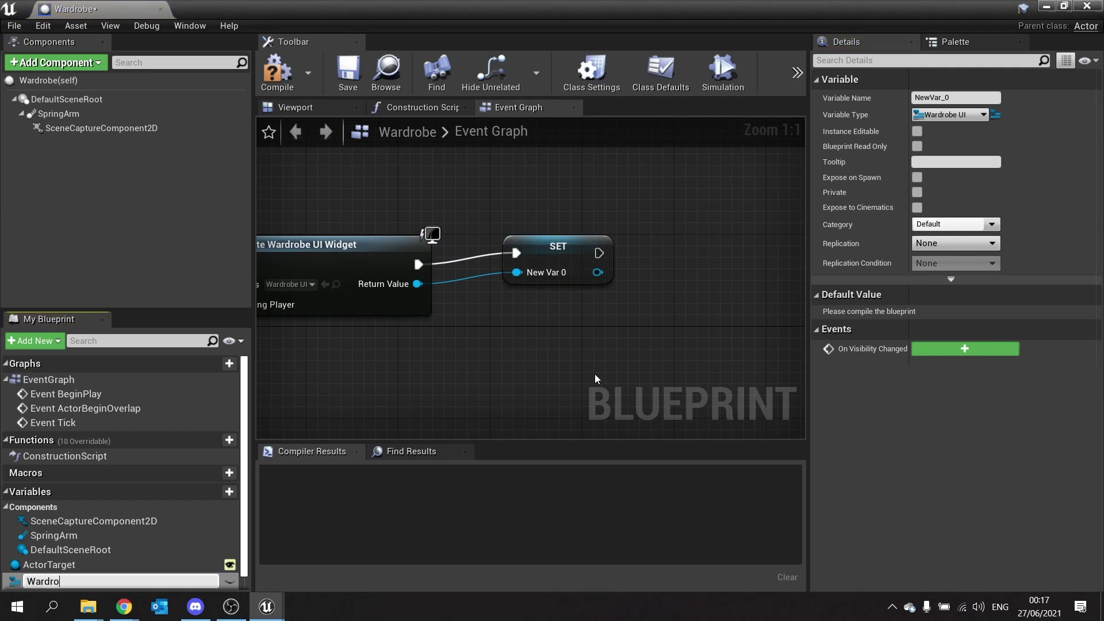
{"action": "key", "text": "Return"}
{"action": "left_click_drag", "start_coordinate": [581, 273], "coordinate": [565, 302]}
Add the stored WardrobeUI widget to the viewport with Add to Viewport
{"action": "type", "text": "add"}
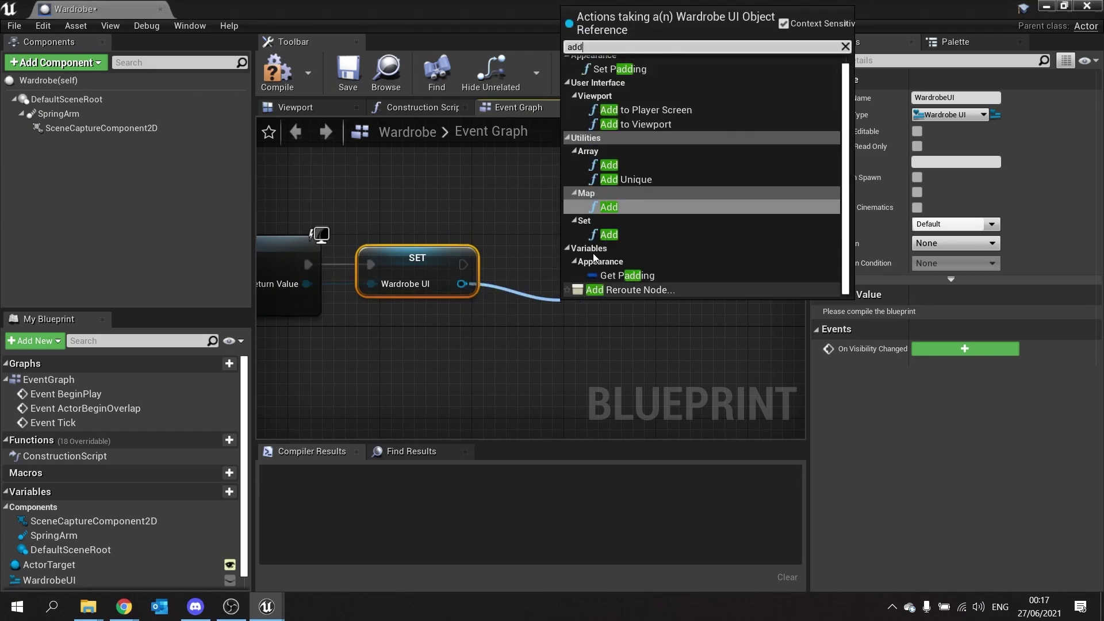
{"action": "left_click", "coordinate": [639, 112]}
{"action": "key", "text": "Delete"}
{"action": "left_click_drag", "start_coordinate": [460, 290], "coordinate": [521, 289]}
{"action": "type", "text": "add"}
{"action": "left_click", "coordinate": [612, 407]}
{"action": "right_click_drag", "start_coordinate": [646, 268], "coordinate": [819, 308]}
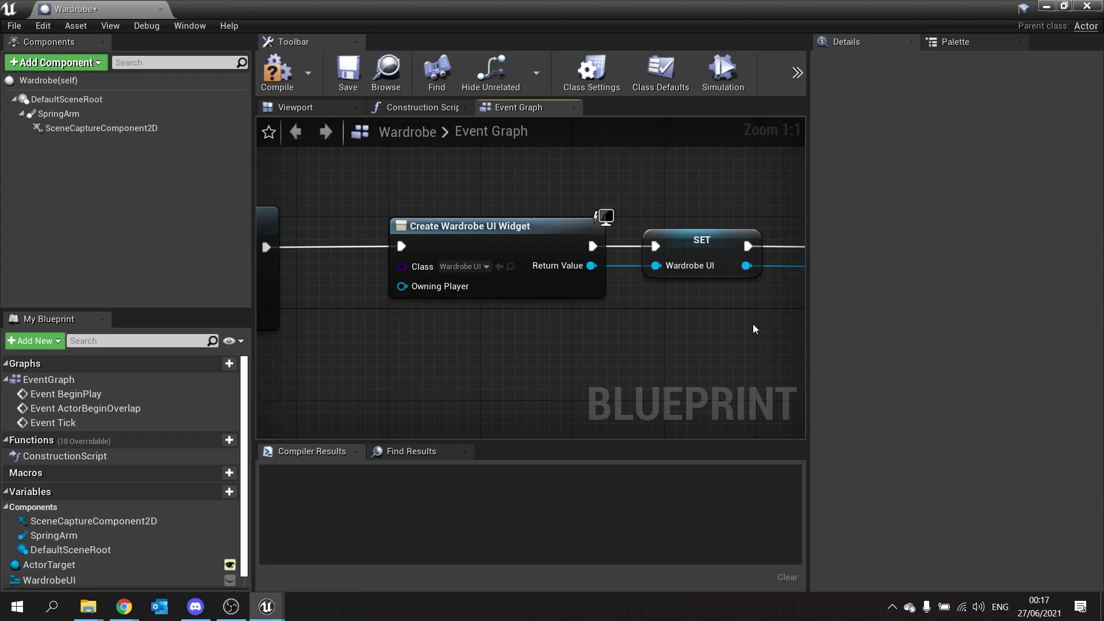
{"action": "right_click_drag", "start_coordinate": [753, 323], "coordinate": [632, 346]}
{"action": "right_click_drag", "start_coordinate": [454, 343], "coordinate": [277, 342]}
Compile and save the Wardrobe blueprint and view its default settings
{"action": "left_click", "coordinate": [264, 63]}
{"action": "left_click", "coordinate": [348, 68]}
{"action": "scroll", "coordinate": [442, 253], "scroll_direction": "down", "scroll_amount": 5}
{"action": "left_click", "coordinate": [661, 72]}
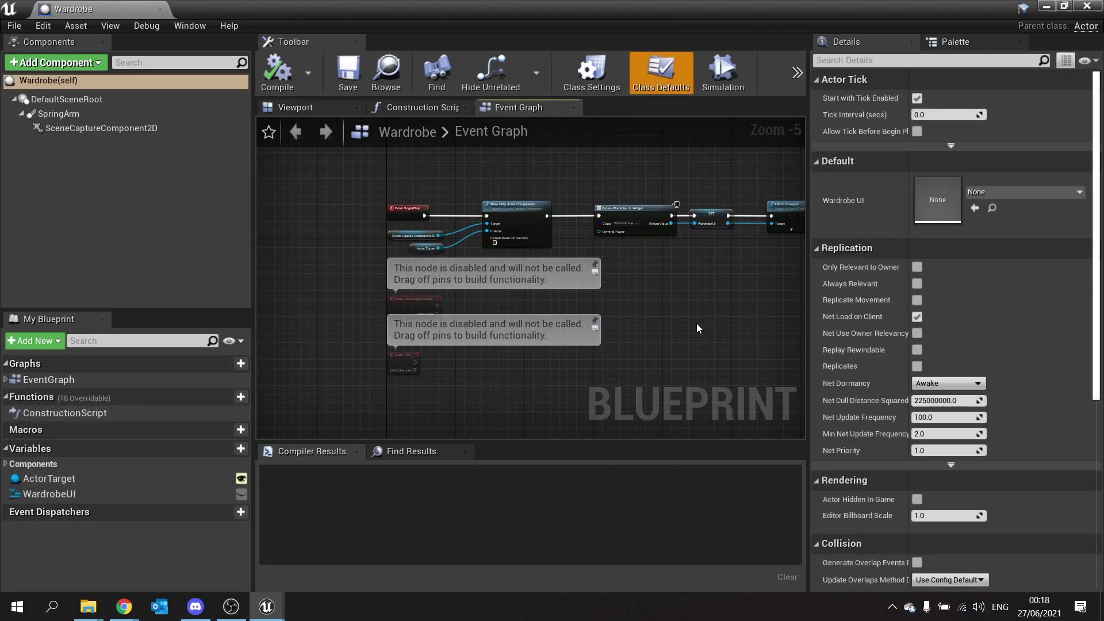
{"action": "scroll", "coordinate": [693, 325], "scroll_direction": "up", "scroll_amount": 4}
Add Event End Play calling Remove from Parent on the WardrobeUI widget
{"action": "right_click_drag", "start_coordinate": [599, 233], "coordinate": [658, 329]}
{"action": "right_click", "coordinate": [605, 336]}
{"action": "type", "text": "endpla"}
{"action": "left_click", "coordinate": [711, 101]}
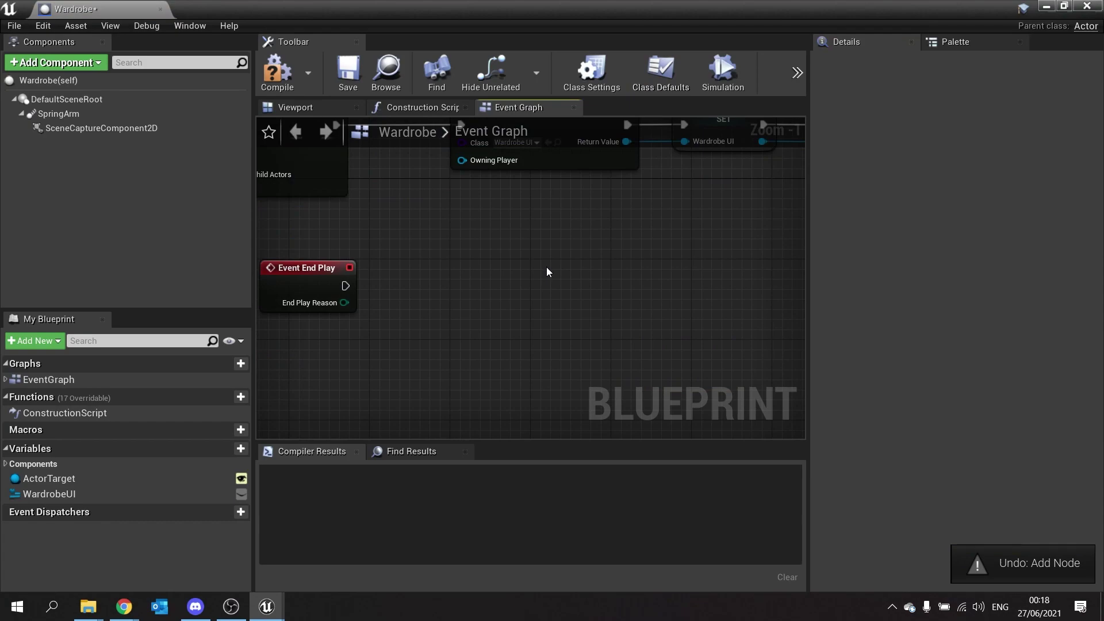
{"action": "left_click_drag", "start_coordinate": [56, 495], "coordinate": [336, 344]}
{"action": "left_click", "coordinate": [361, 357]}
{"action": "left_click_drag", "start_coordinate": [403, 354], "coordinate": [455, 287]}
{"action": "type", "text": "remove from"}
{"action": "key", "text": "Return"}
{"action": "left_click_drag", "start_coordinate": [345, 286], "coordinate": [512, 346]}
{"action": "left_click_drag", "start_coordinate": [598, 331], "coordinate": [568, 269]}
Clear the WardrobeUI variable after Remove from Parent and compile the blueprint
{"action": "left_click_drag", "start_coordinate": [49, 494], "coordinate": [579, 286]}
{"action": "left_click", "coordinate": [712, 321]}
{"action": "left_click_drag", "start_coordinate": [747, 299], "coordinate": [696, 275]}
{"action": "left_click", "coordinate": [280, 53]}
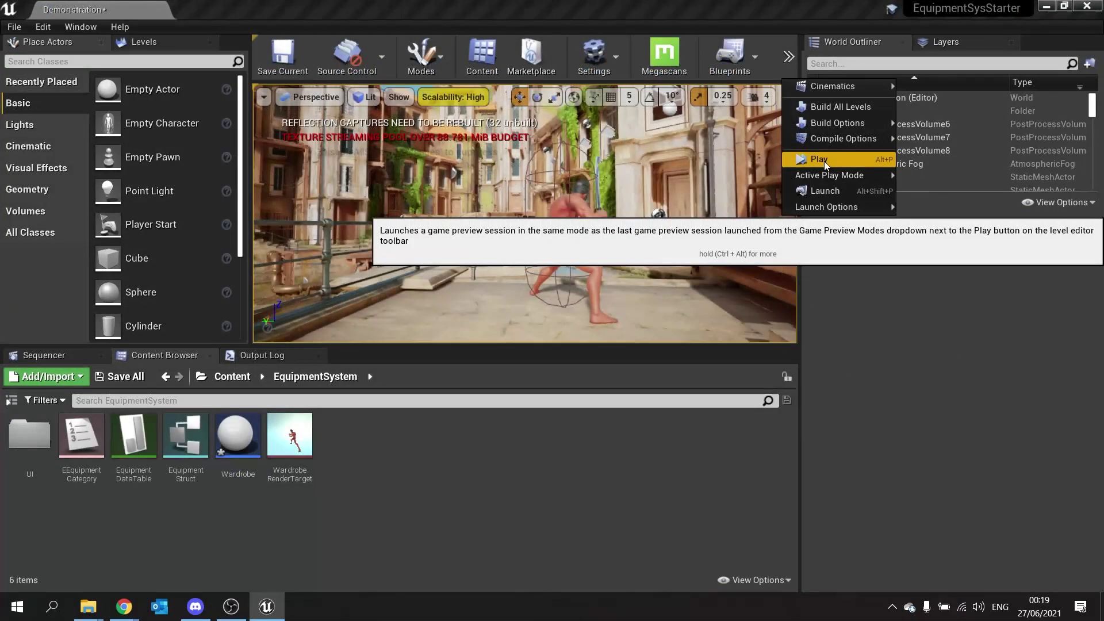
{"action": "left_click", "coordinate": [824, 161]}
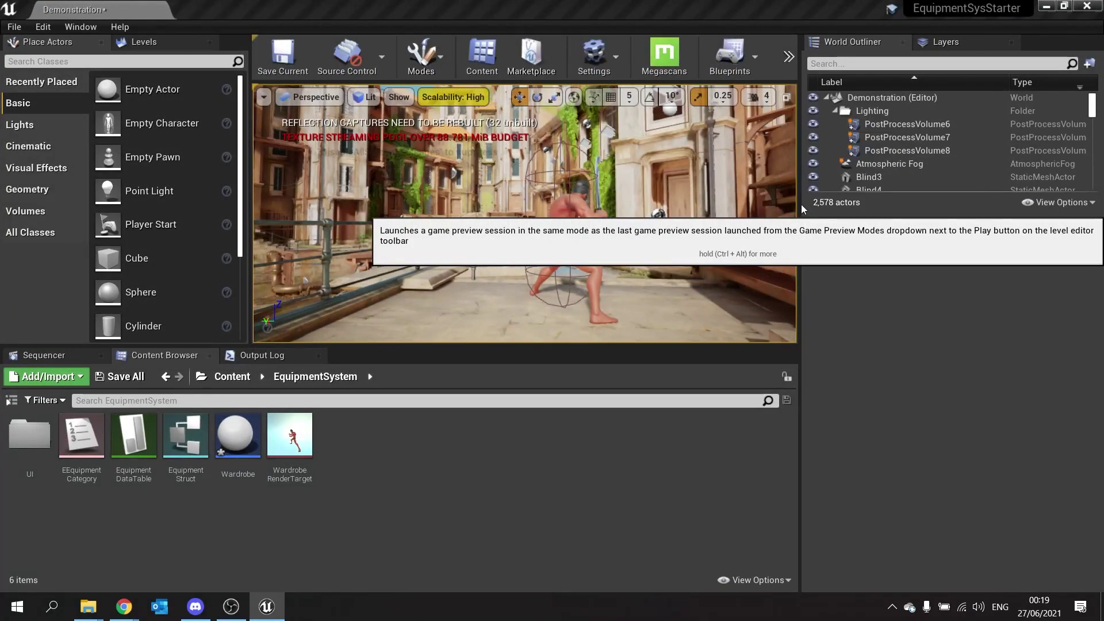
{"action": "left_click", "coordinate": [650, 230]}
{"action": "key", "text": "Escape"}
In the Wardrobe blueprint, add a Get Player Controller node below Add to Viewport
{"action": "double_click", "coordinate": [238, 435]}
{"action": "right_click_drag", "start_coordinate": [340, 275], "coordinate": [506, 370]}
{"action": "type", "text": "get"}
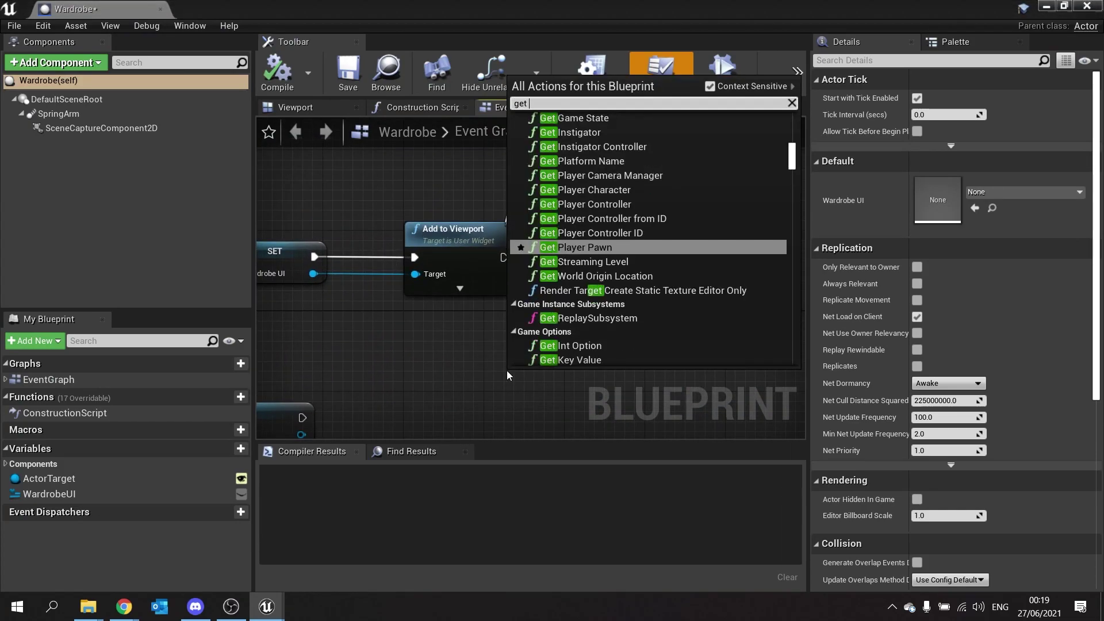
{"action": "type", "text": " player controller"}
{"action": "key", "text": "Return"}
{"action": "left_click_drag", "start_coordinate": [621, 389], "coordinate": [596, 297]}
Feed the controller into a Set Ignore Move Input node run after Add to Viewport, then compile
{"action": "type", "text": "set inp"}
{"action": "left_click", "coordinate": [710, 424]}
{"action": "left_click_drag", "start_coordinate": [661, 315], "coordinate": [704, 207]}
{"action": "left_click_drag", "start_coordinate": [647, 227], "coordinate": [498, 263]}
{"action": "left_click_drag", "start_coordinate": [685, 230], "coordinate": [630, 272]}
{"action": "left_click", "coordinate": [279, 81]}
Playtest the level, toggling the wardrobe preview panel on and off, then stop the session
{"action": "left_click", "coordinate": [1047, 12]}
{"action": "left_click", "coordinate": [783, 56]}
{"action": "left_click", "coordinate": [698, 167]}
{"action": "key", "text": "i"}
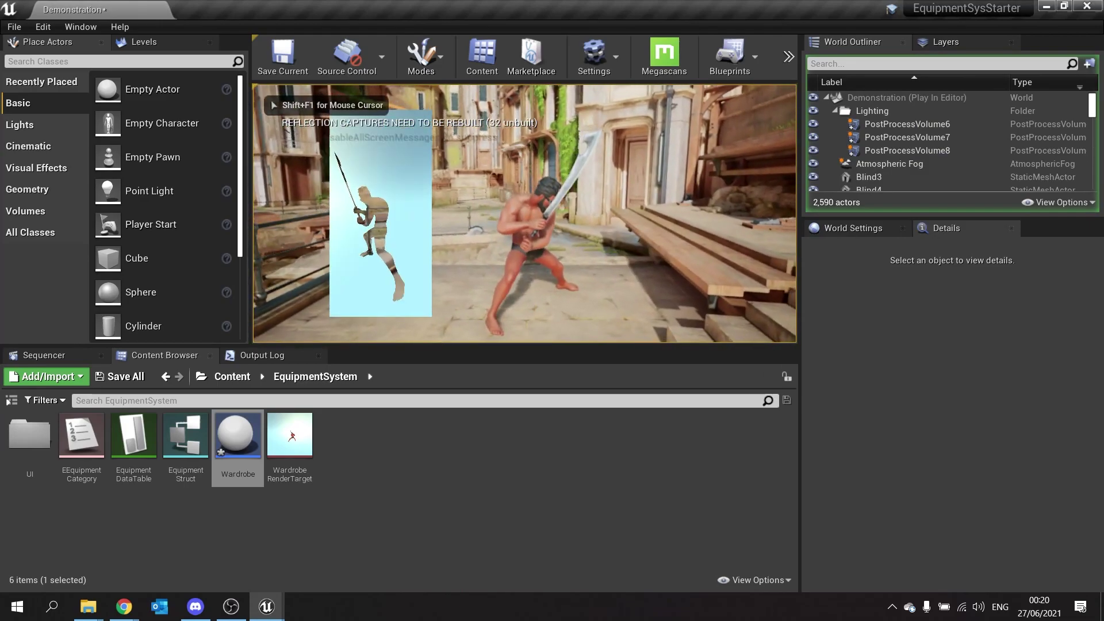
{"action": "key", "text": "w"}
{"action": "key", "text": "Escape"}
Create WardrobeRenderTarget_Mat from the WardrobeRenderTarget asset and open it
{"action": "left_click", "coordinate": [326, 486]}
{"action": "mouse_move", "coordinate": [298, 472]}
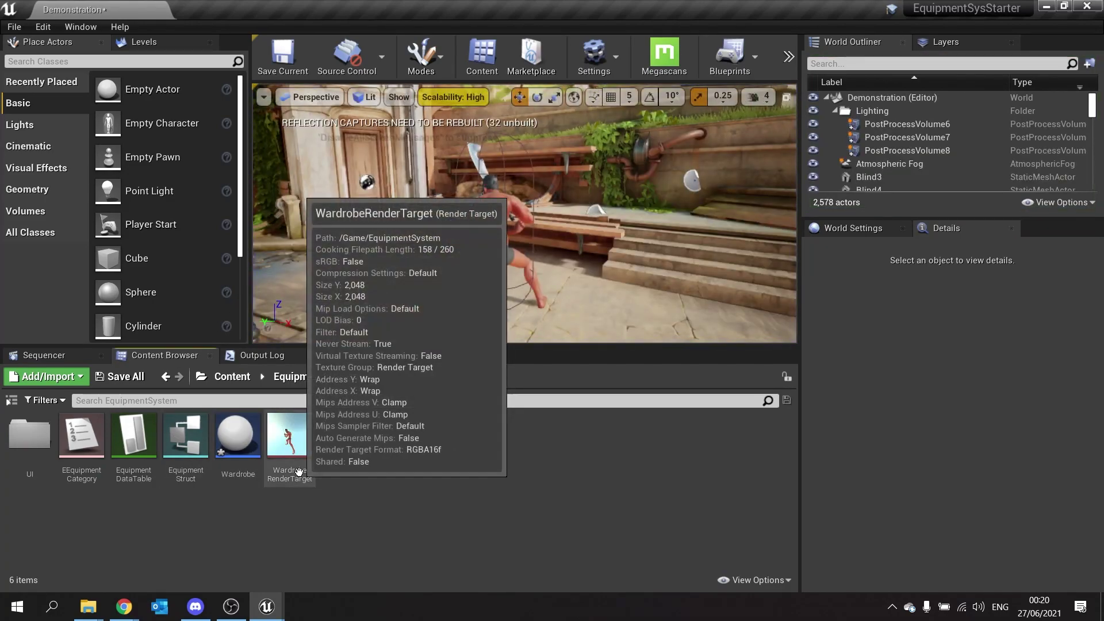
{"action": "right_click", "coordinate": [297, 470]}
{"action": "left_click", "coordinate": [381, 106]}
{"action": "key", "text": "Return"}
{"action": "double_click", "coordinate": [344, 462]}
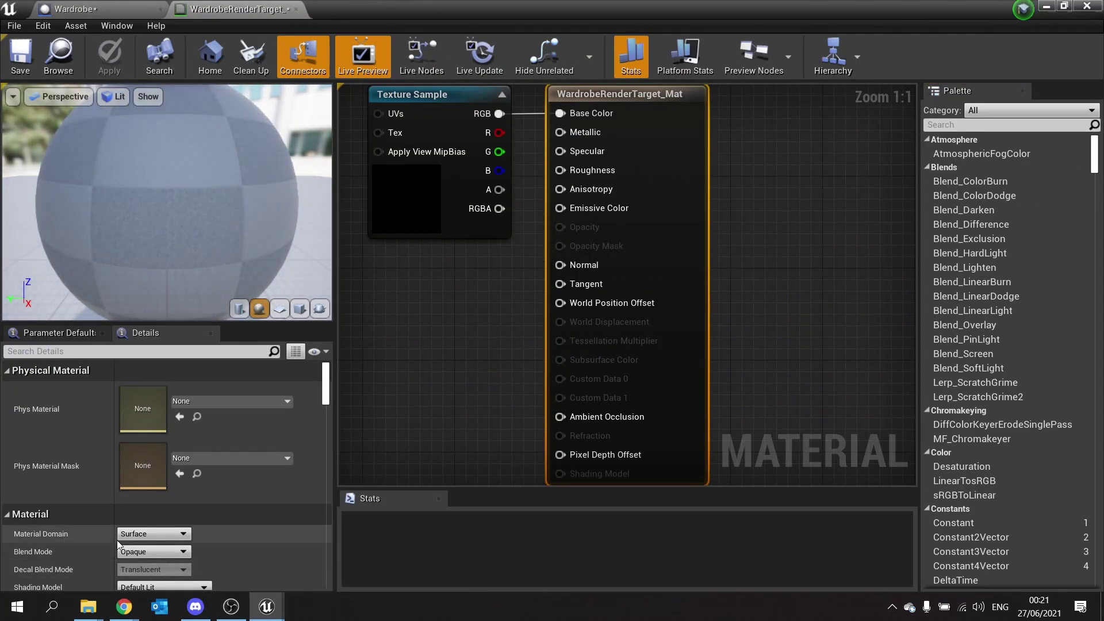
Set the material domain to User Interface and the blend mode to Masked
{"action": "left_click", "coordinate": [129, 535]}
{"action": "left_click", "coordinate": [137, 525]}
{"action": "left_click", "coordinate": [169, 409]}
{"action": "left_click", "coordinate": [130, 428]}
Wire the texture's RGB to Final Color and its alpha through OneMinus to Opacity Mask
{"action": "right_click_drag", "start_coordinate": [388, 287], "coordinate": [487, 426]}
{"action": "left_click_drag", "start_coordinate": [520, 348], "coordinate": [471, 348]}
{"action": "left_click_drag", "start_coordinate": [551, 308], "coordinate": [469, 307]}
{"action": "left_click_drag", "start_coordinate": [459, 253], "coordinate": [704, 254]}
{"action": "right_click_drag", "start_coordinate": [492, 380], "coordinate": [569, 333]}
{"action": "left_click_drag", "start_coordinate": [568, 333], "coordinate": [651, 317]}
{"action": "type", "text": "1-"}
{"action": "left_click", "coordinate": [704, 61]}
{"action": "left_click_drag", "start_coordinate": [689, 346], "coordinate": [804, 282]}
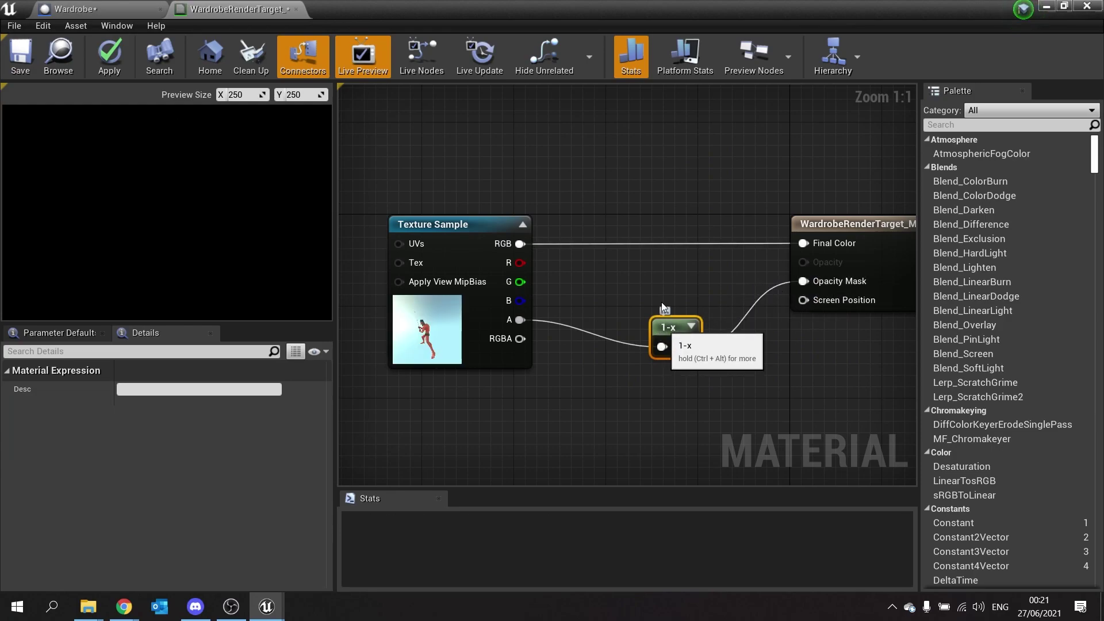
{"action": "left_click_drag", "start_coordinate": [668, 340], "coordinate": [657, 295]}
Open the WardrobeUI widget blueprint from the UI folder
{"action": "left_click", "coordinate": [75, 10]}
{"action": "left_click", "coordinate": [1048, 7]}
{"action": "double_click", "coordinate": [30, 435]}
{"action": "double_click", "coordinate": [30, 435]}
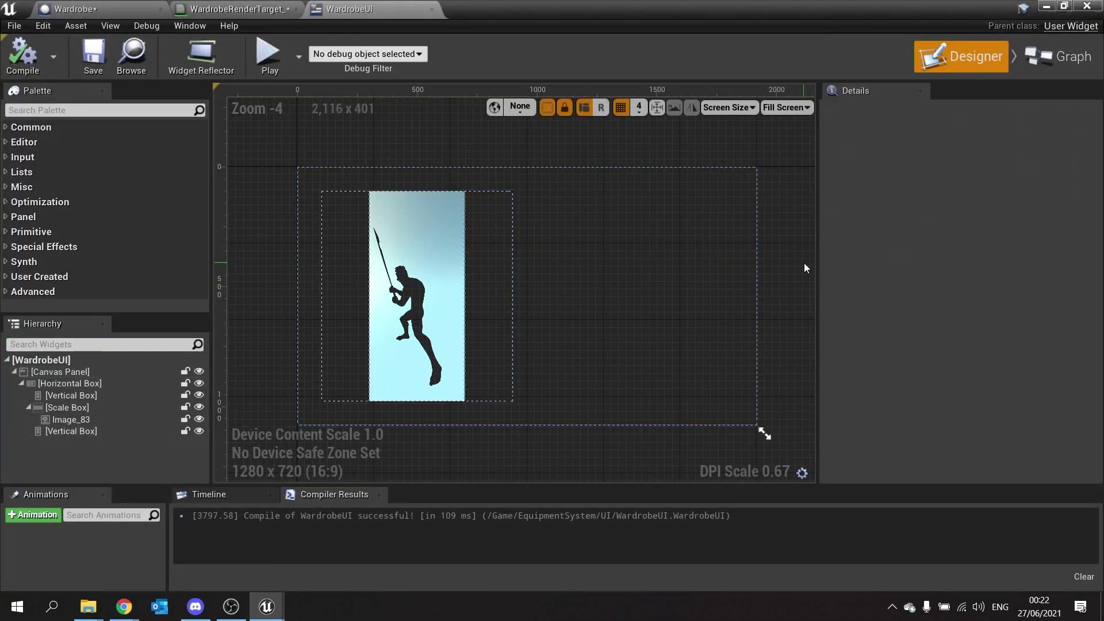
Set Image_83's brush image to WardrobeRenderTarget_Mat and compile the widget
{"action": "left_click", "coordinate": [442, 340]}
{"action": "left_click", "coordinate": [434, 310]}
{"action": "left_click", "coordinate": [1051, 286]}
{"action": "left_click", "coordinate": [863, 516]}
{"action": "left_click", "coordinate": [43, 62]}
Return to the level editor and start a test play
{"action": "left_click", "coordinate": [1046, 6]}
{"action": "left_click", "coordinate": [790, 57]}
{"action": "left_click", "coordinate": [831, 158]}
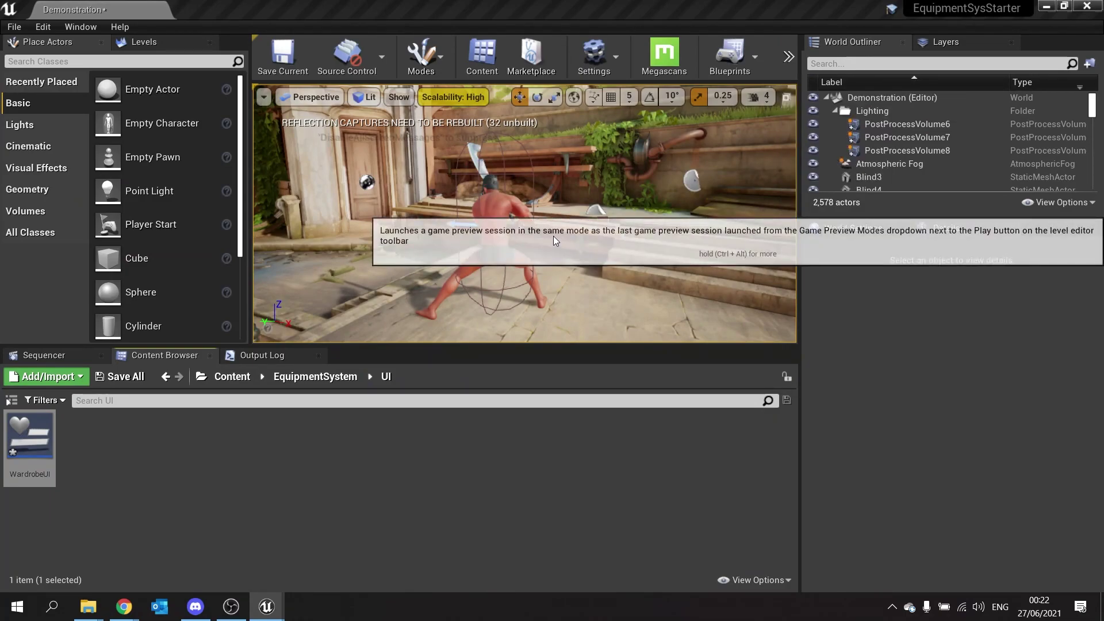
Stop the test play, reopen Wardrobe, and add a Get Player Controller node near the SET node
{"action": "key", "text": "Escape"}
{"action": "left_click", "coordinate": [315, 376]}
{"action": "double_click", "coordinate": [238, 435]}
{"action": "right_click_drag", "start_coordinate": [711, 340], "coordinate": [477, 295]}
{"action": "right_click_drag", "start_coordinate": [664, 264], "coordinate": [613, 356]}
{"action": "right_click", "coordinate": [477, 401]}
{"action": "type", "text": "get player con"}
{"action": "key", "text": "Return"}
Feed the controller into Set Ignore Move Input run after SET, compile, then return to the level editor
{"action": "right_click_drag", "start_coordinate": [482, 399], "coordinate": [491, 340]}
{"action": "left_click_drag", "start_coordinate": [533, 374], "coordinate": [592, 302]}
{"action": "type", "text": "set igno"}
{"action": "left_click", "coordinate": [678, 130]}
{"action": "left_click_drag", "start_coordinate": [633, 337], "coordinate": [512, 277]}
{"action": "left_click_drag", "start_coordinate": [645, 274], "coordinate": [634, 263]}
{"action": "left_click", "coordinate": [287, 72]}
{"action": "key", "text": "alt+Tab"}
{"action": "left_click", "coordinate": [789, 56]}
{"action": "left_click", "coordinate": [817, 154]}
{"action": "key", "text": "w"}
{"action": "key", "text": "Escape"}
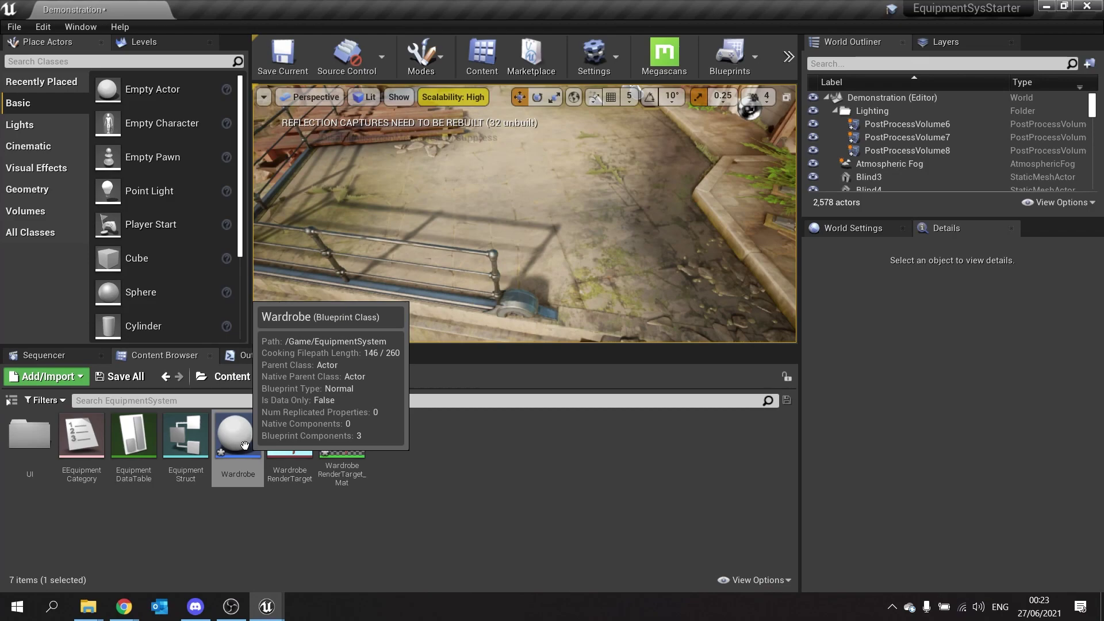